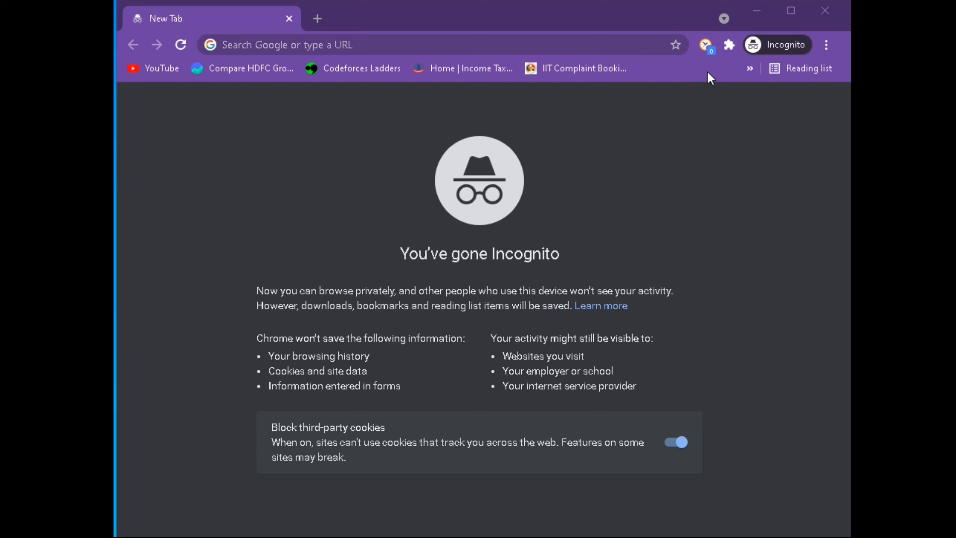
Step: Open the productivity extension's stopwatch and start a 20-second countdown
left_click(702, 52)
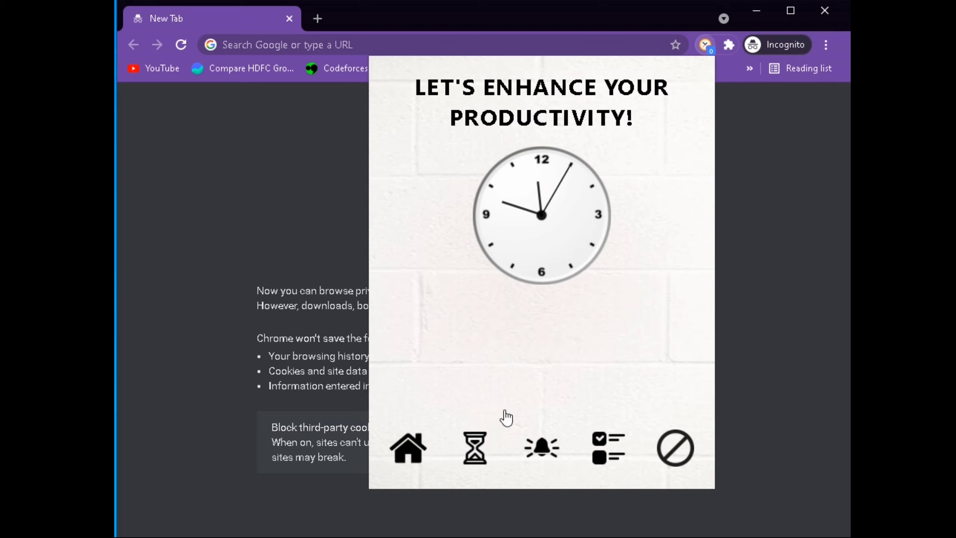
left_click(483, 450)
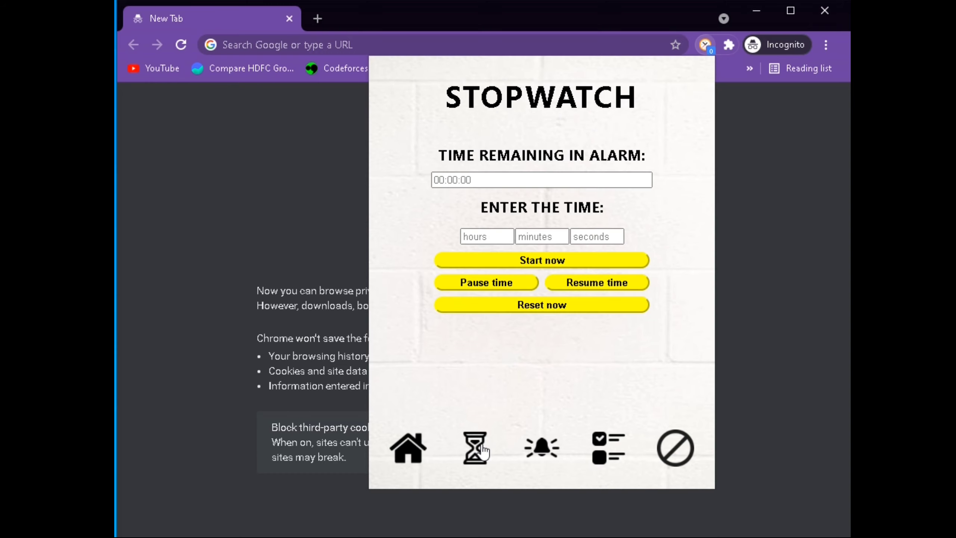
left_click(600, 233)
type("20")
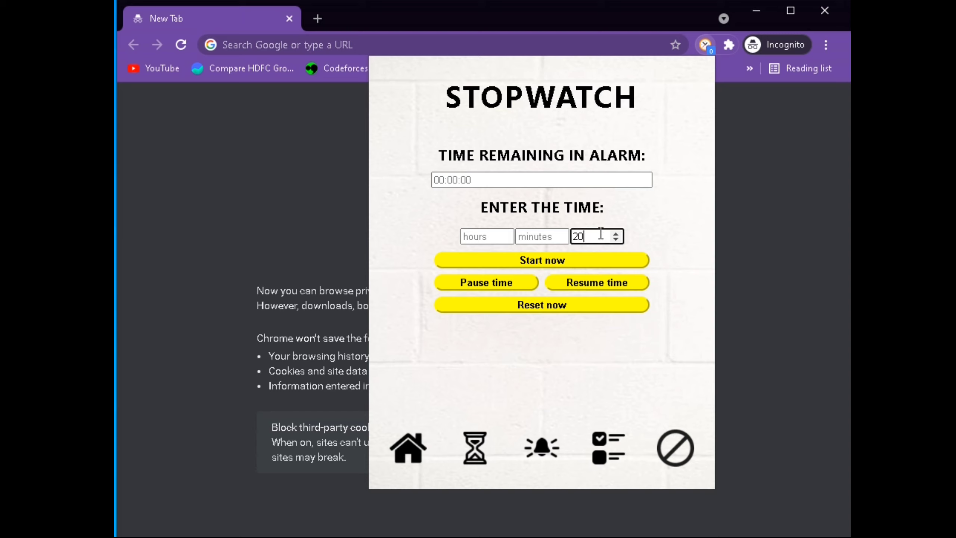
left_click(569, 263)
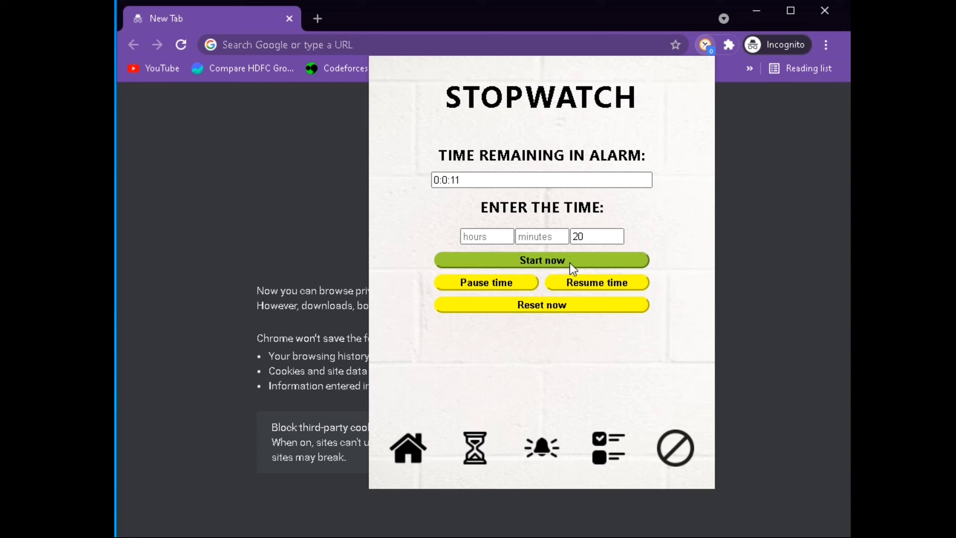
Step: Pause and resume the running countdown, and reset the stopwatch once the time has run out
left_click(520, 278)
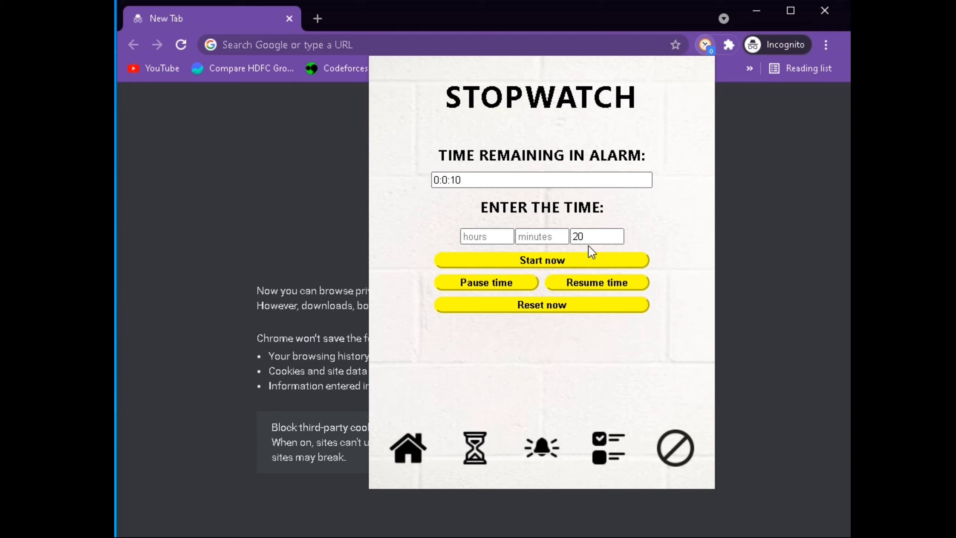
left_click(605, 283)
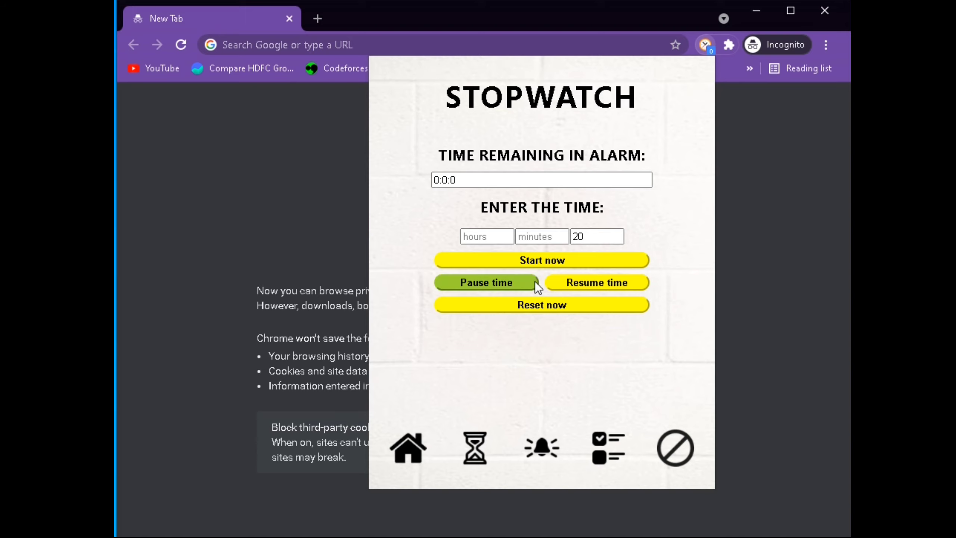
left_click(547, 303)
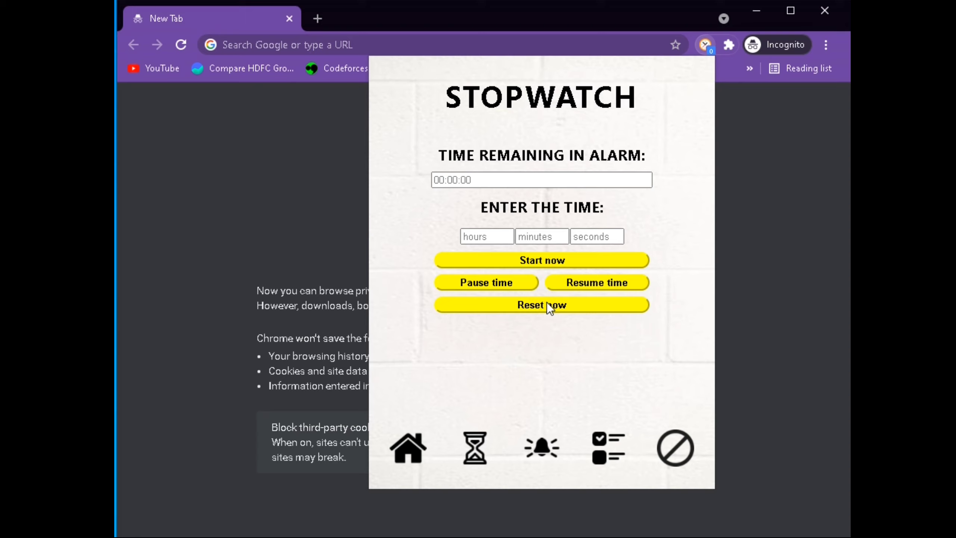
Step: Open the extension's reminder page and set the reminder time to 11:50 PM
left_click(542, 446)
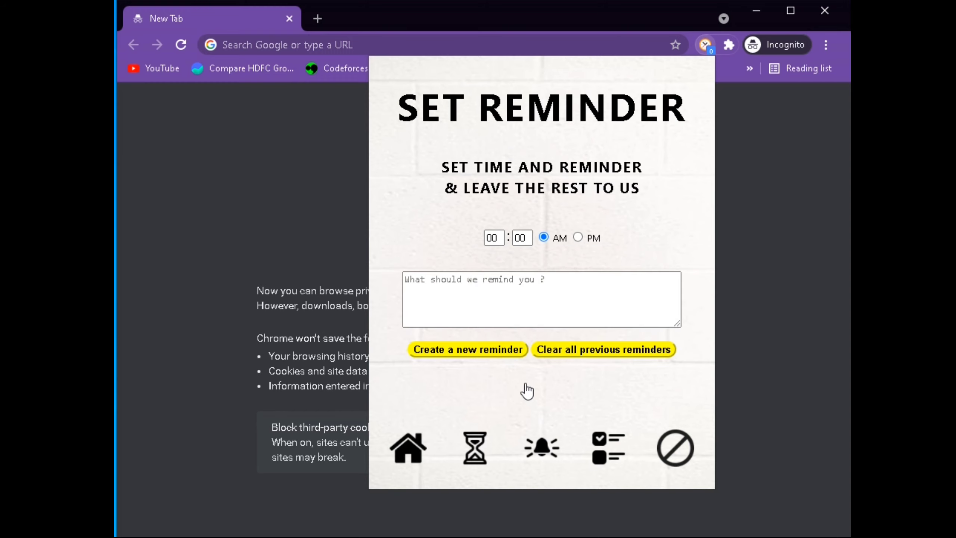
left_click(496, 308)
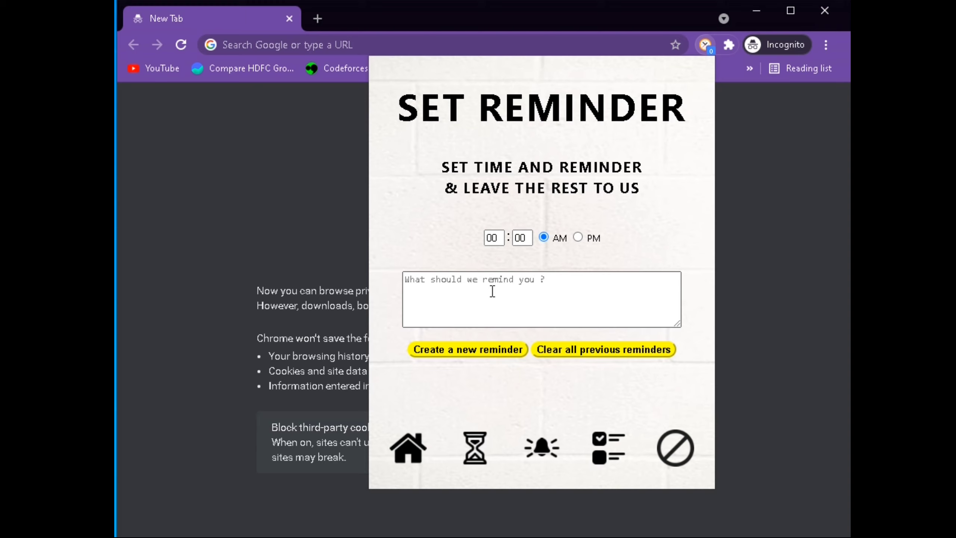
left_click(494, 238)
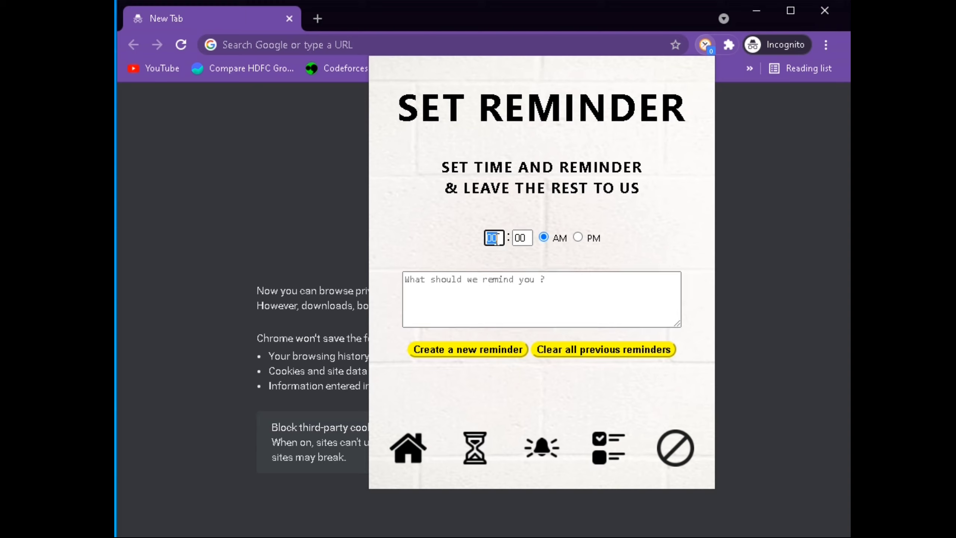
type("11")
left_click(532, 239)
type("50")
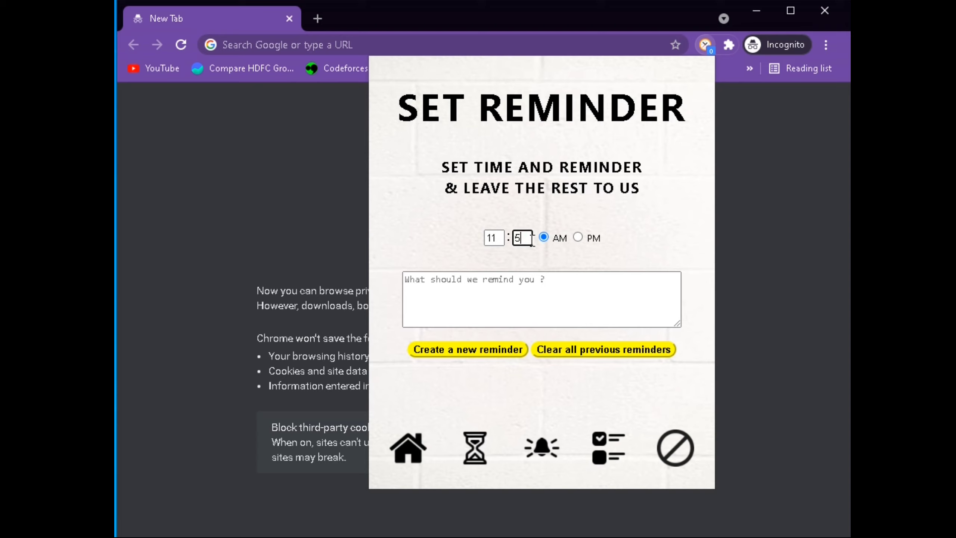
left_click(579, 238)
Step: Enter "Drink Water" as the reminder text, create the reminder and dismiss the alarm notification
left_click(507, 285)
type("Drink ")
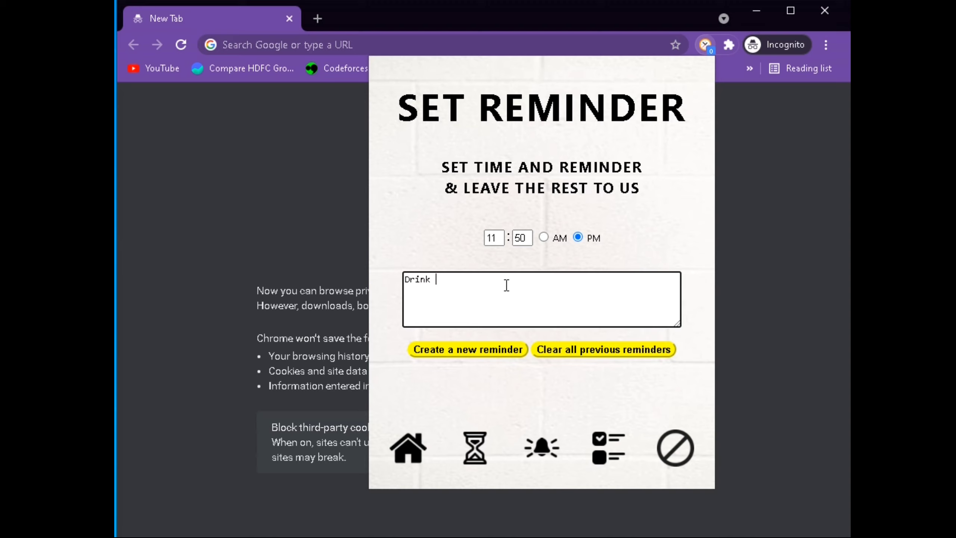
type("Water")
left_click(475, 347)
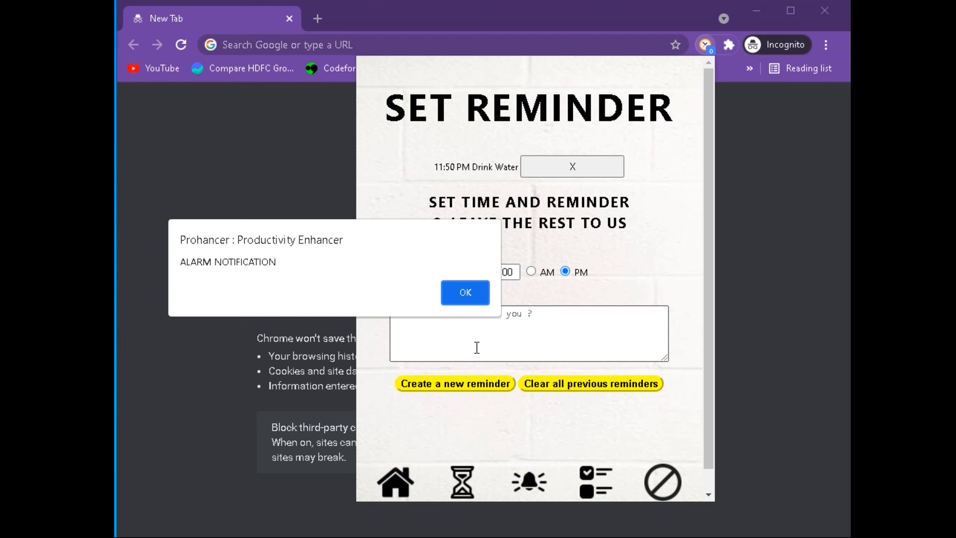
left_click(472, 296)
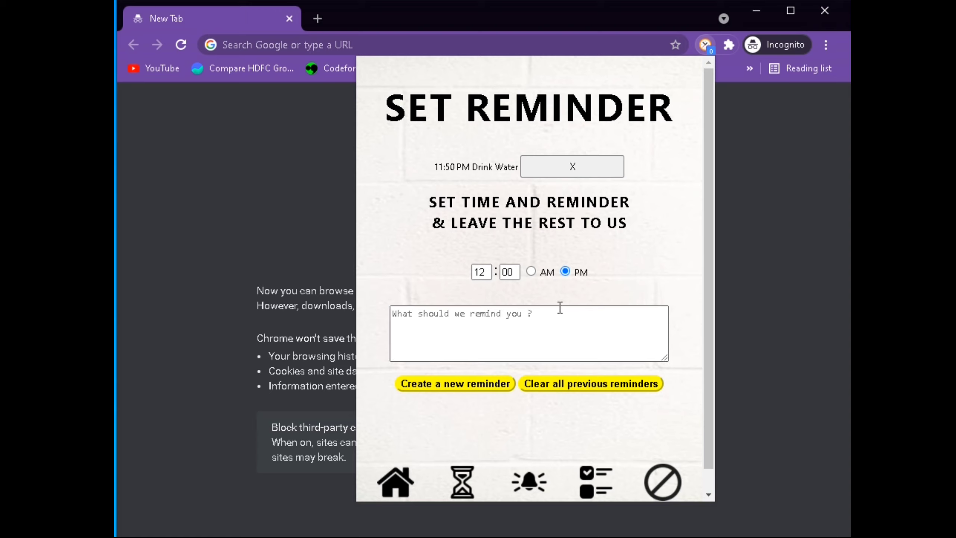
Step: Create two more reminders at 12:00 PM with the reminder text left blank
left_click(488, 385)
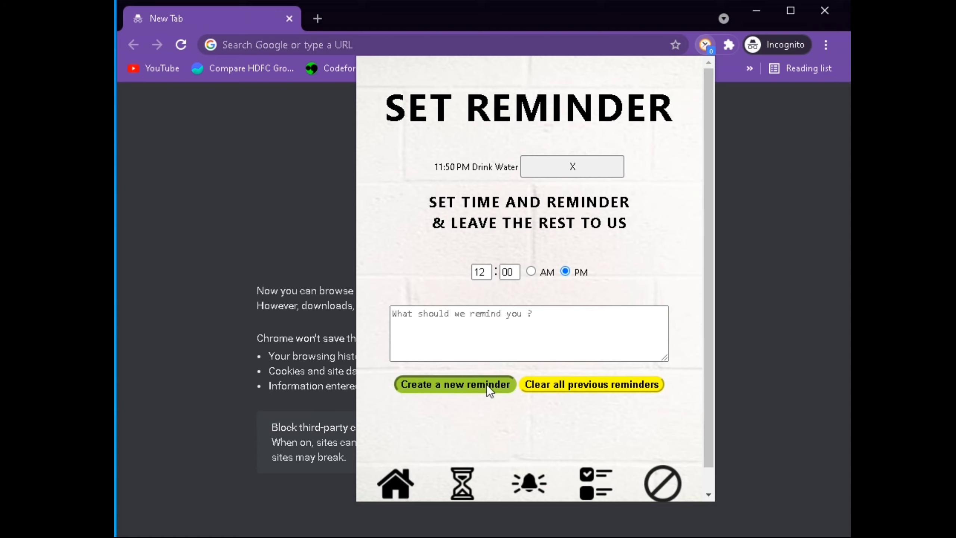
left_click(484, 400)
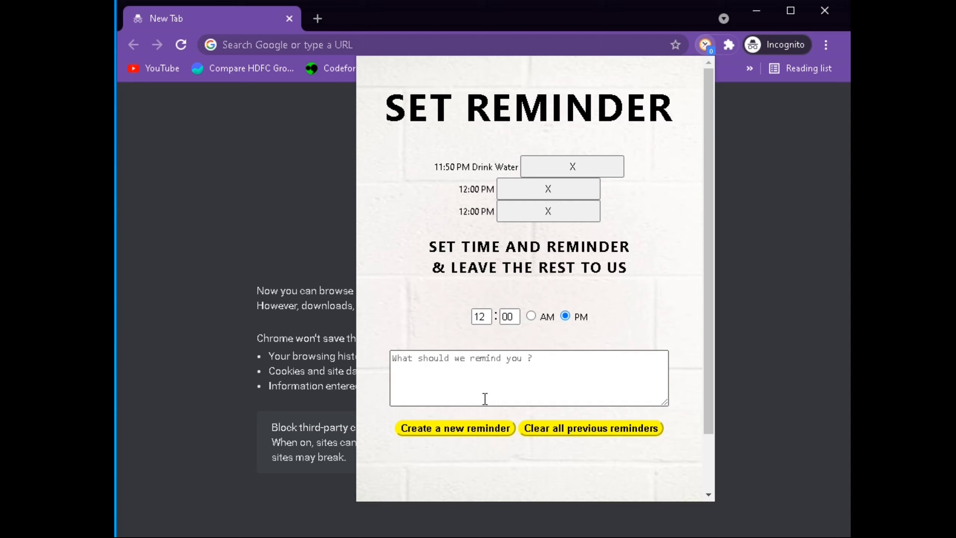
Step: Delete the "Drink Water" reminder and clear all the remaining reminders
left_click(574, 172)
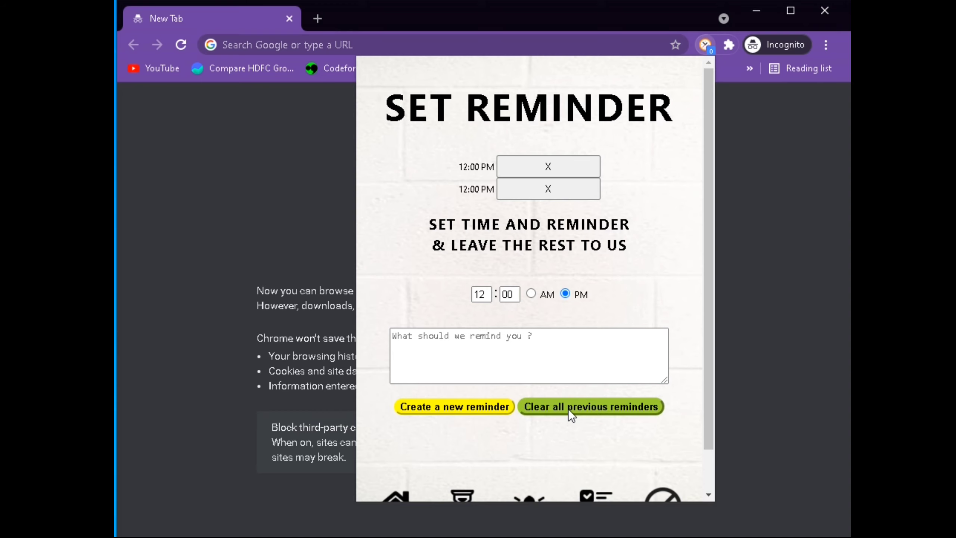
left_click(584, 408)
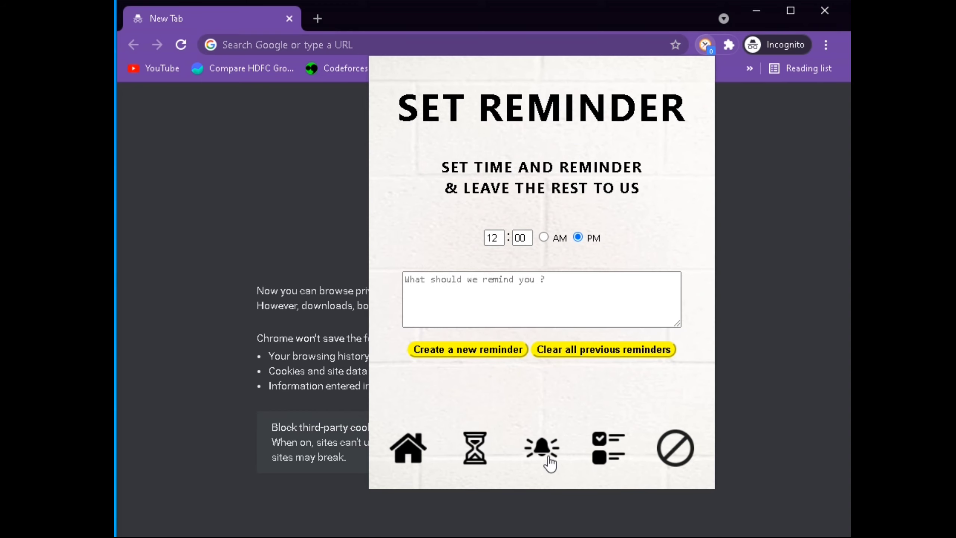
Step: Open the tasks list and add the tasks "Banking Project" and "Contest"
left_click(601, 459)
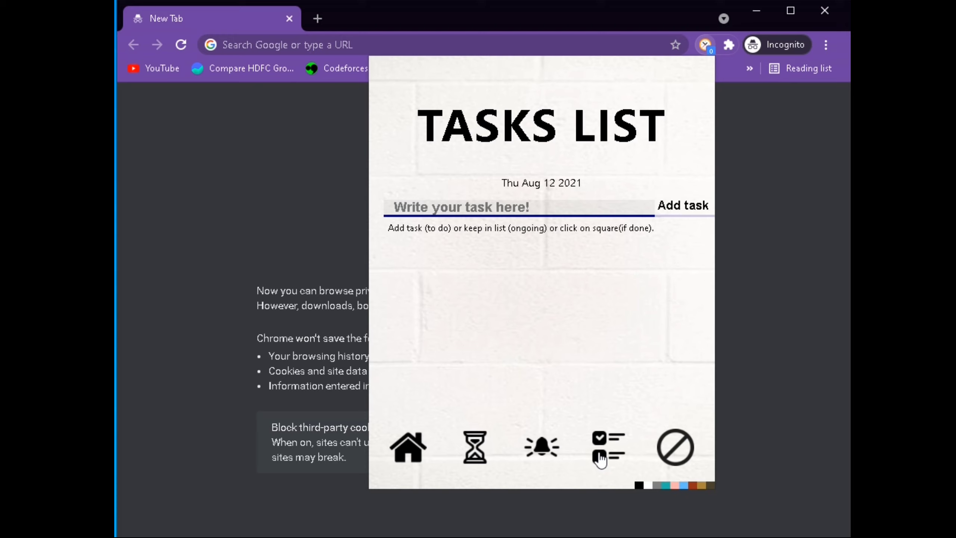
left_click(511, 206)
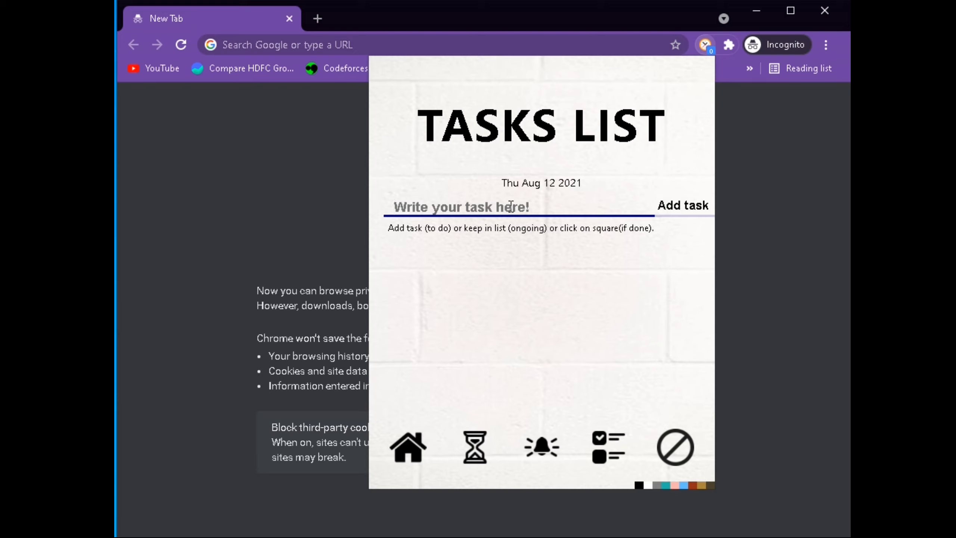
type("Ba")
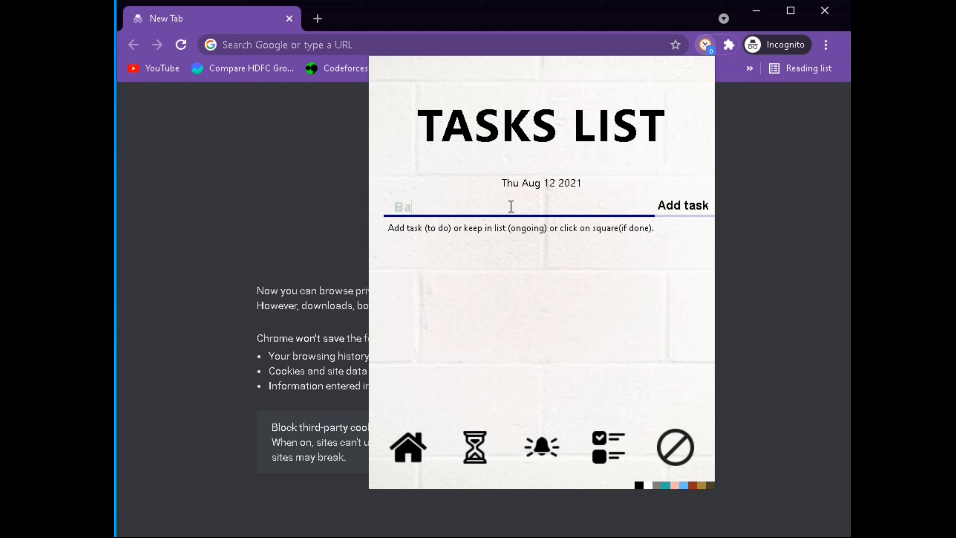
type("nking Project")
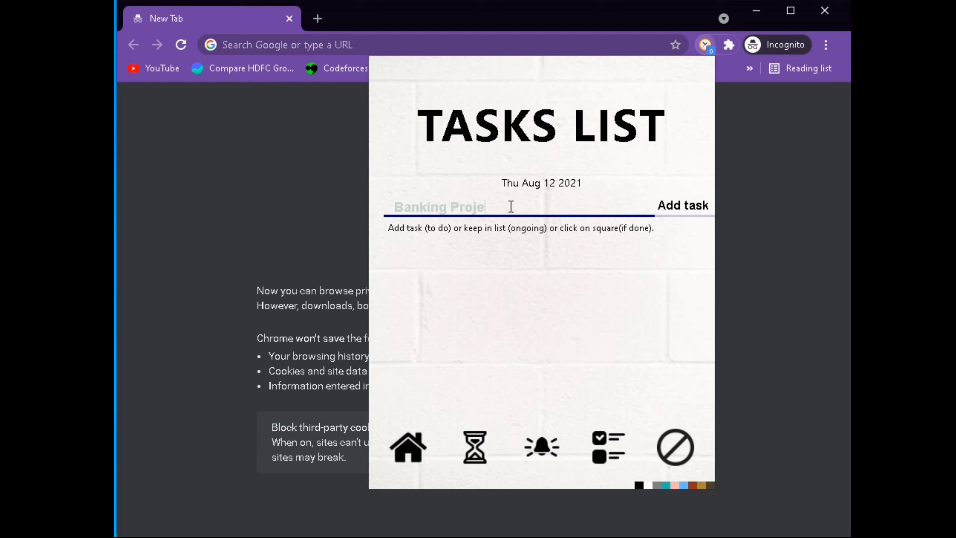
left_click(671, 216)
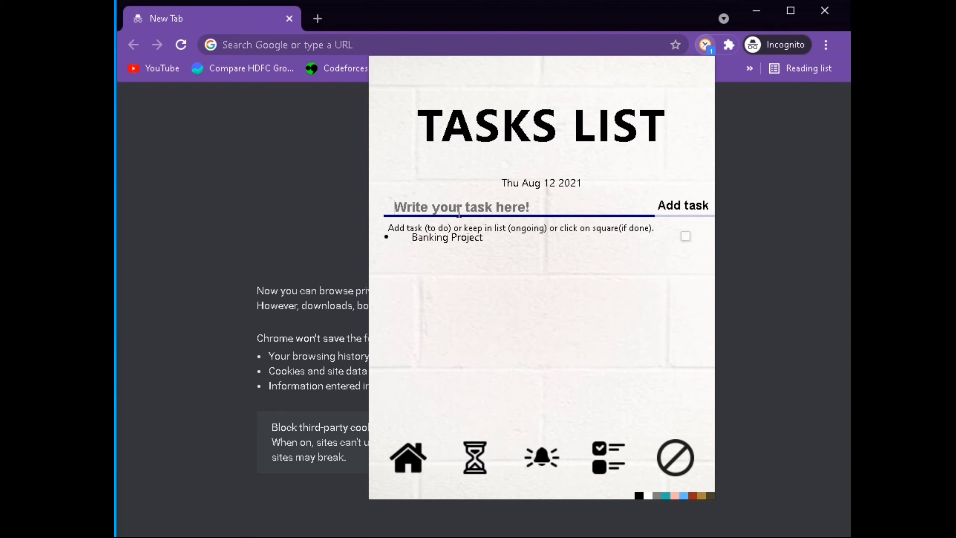
type("Contest")
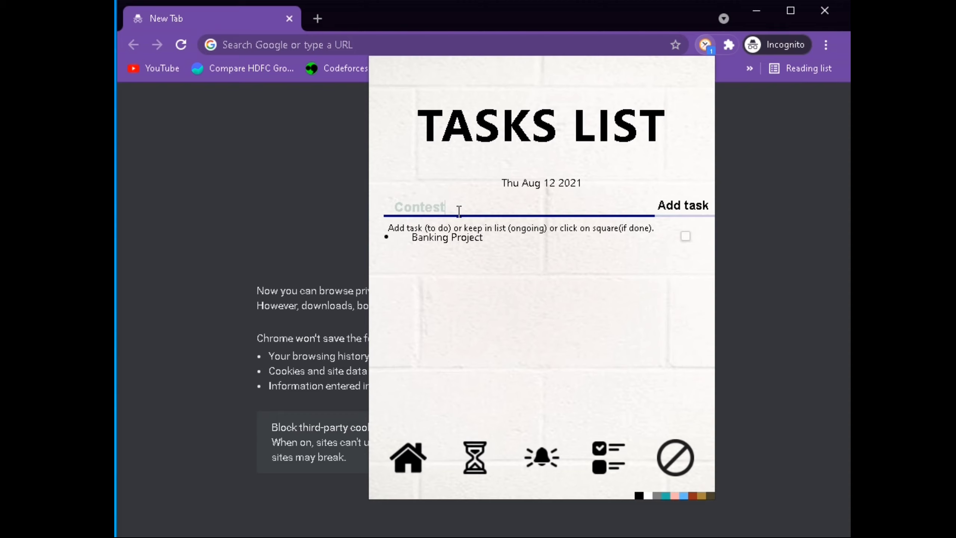
left_click(685, 206)
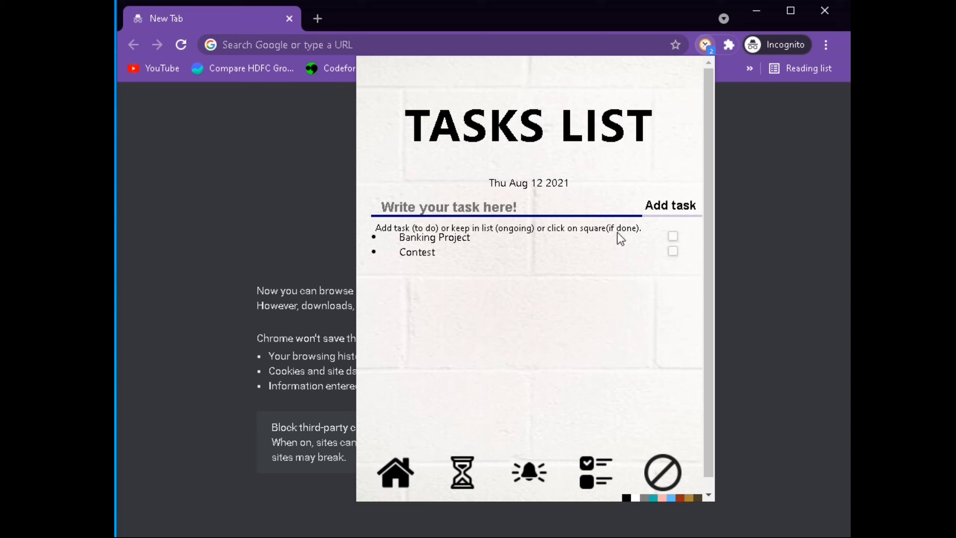
Step: Mark the "Contest" and "Banking Project" tasks as done
left_click(675, 252)
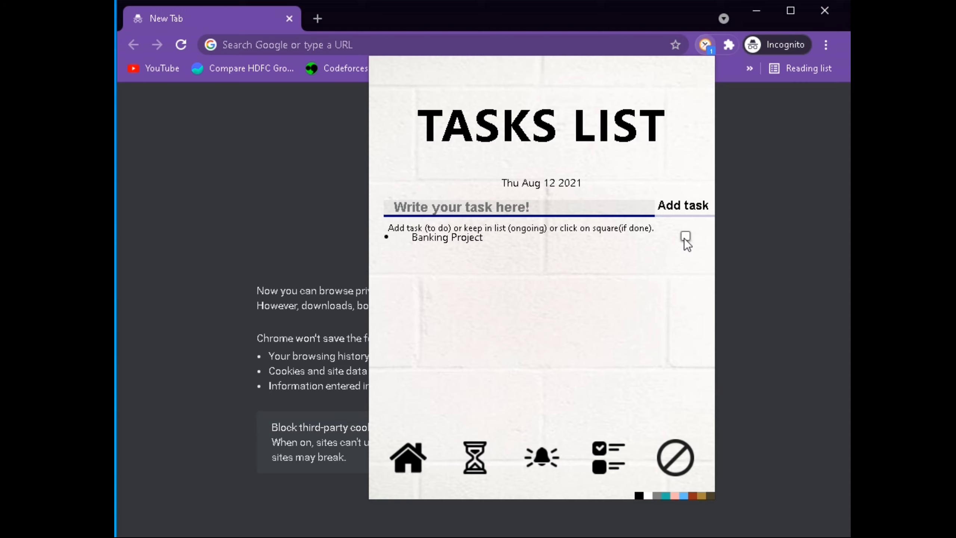
left_click(685, 237)
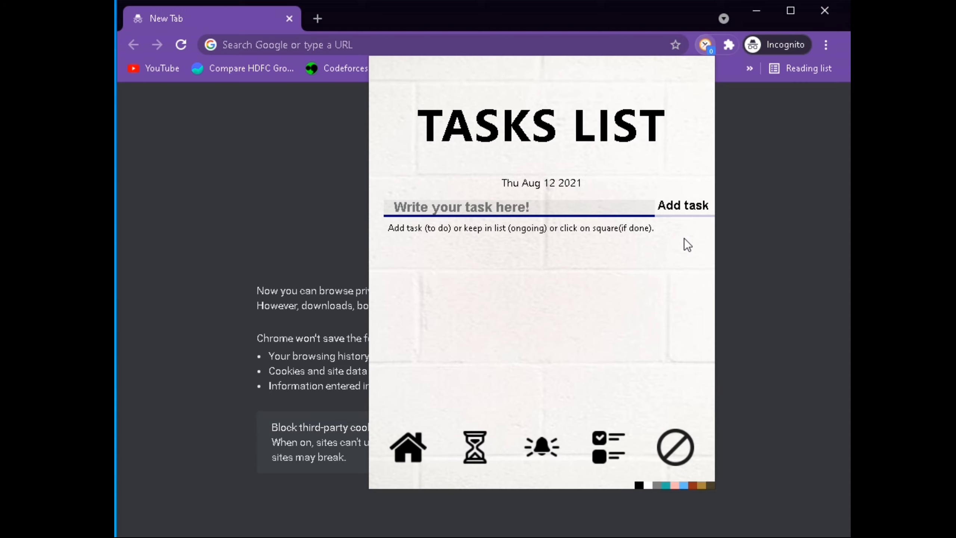
Step: Add the sample tasks "ytftfuy" and "gvjv" to the list, and mark "gvjv" as done
left_click(616, 207)
type("ytftfuy")
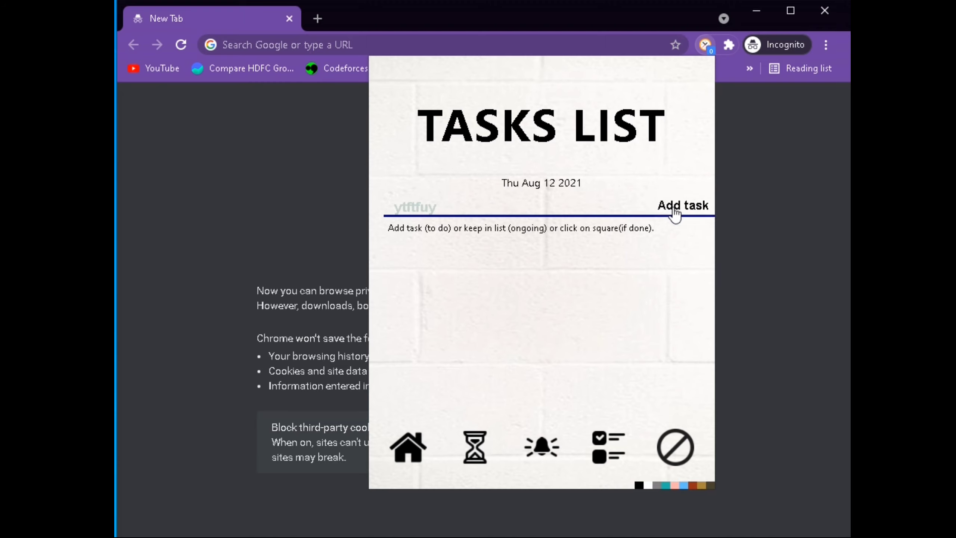
left_click(674, 213)
left_click(564, 214)
type("gvjv")
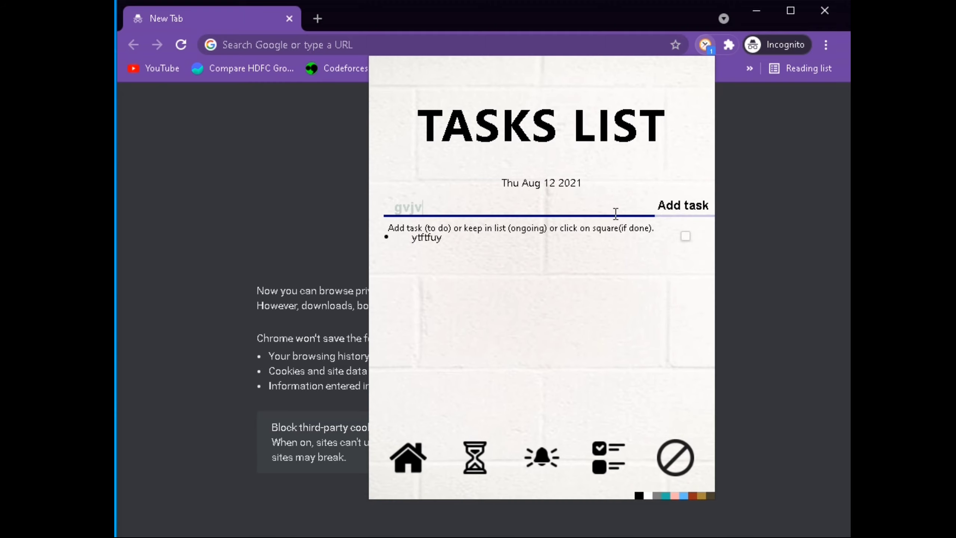
left_click(675, 207)
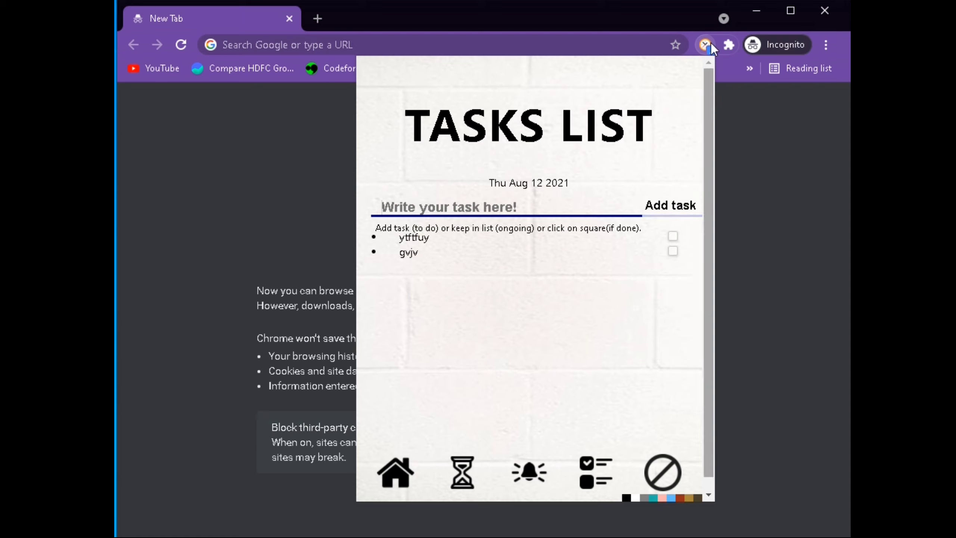
left_click(673, 252)
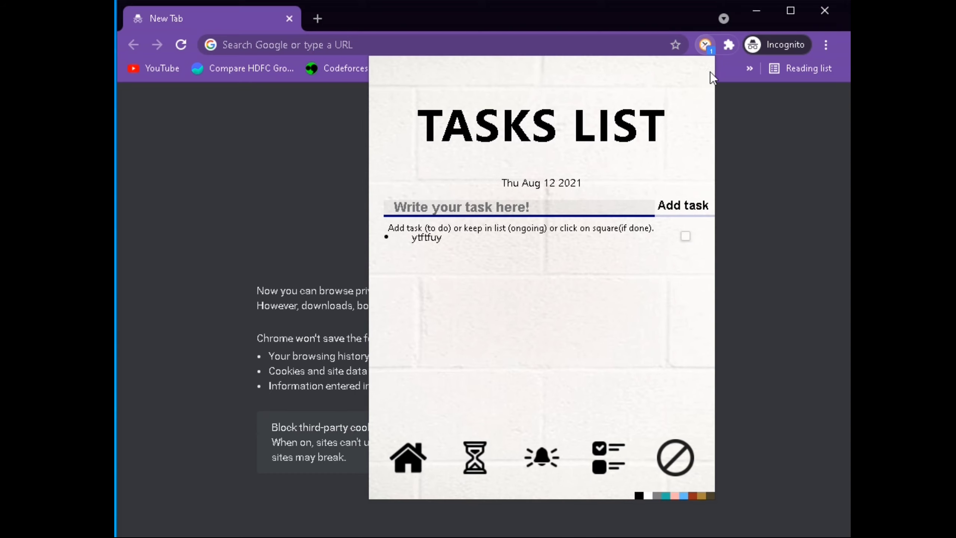
left_click(755, 168)
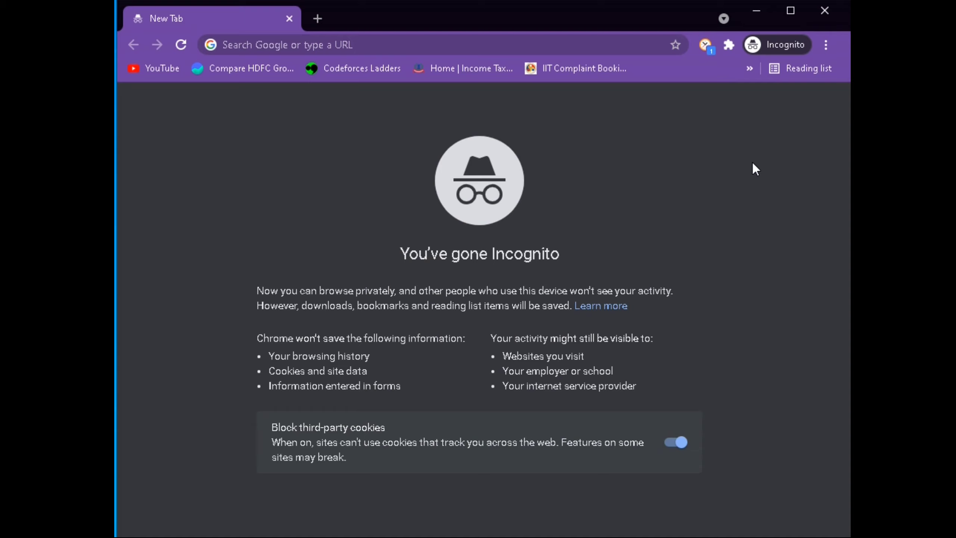
Step: Open the website blocker, list facebook.com and instagram.com on separate lines, then enable the blocker and save
left_click(706, 51)
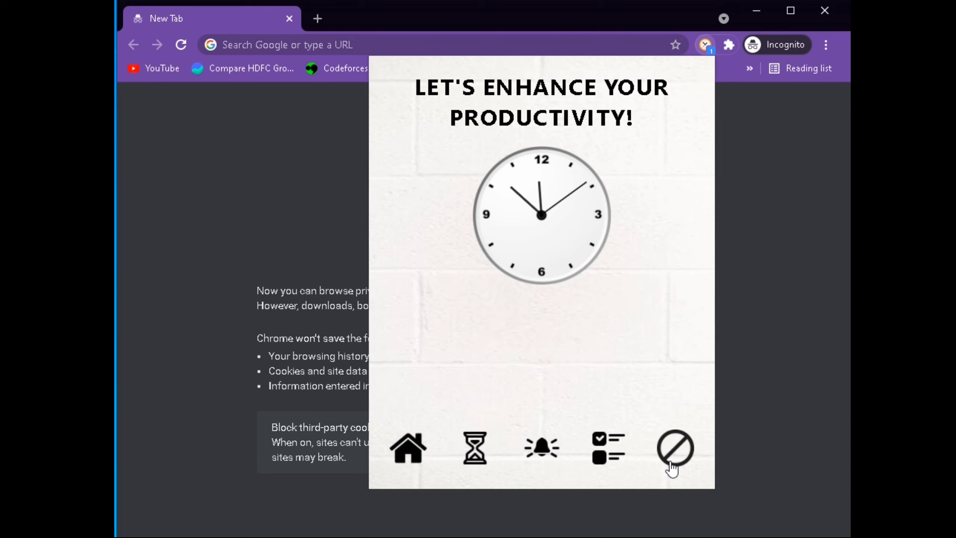
left_click(672, 468)
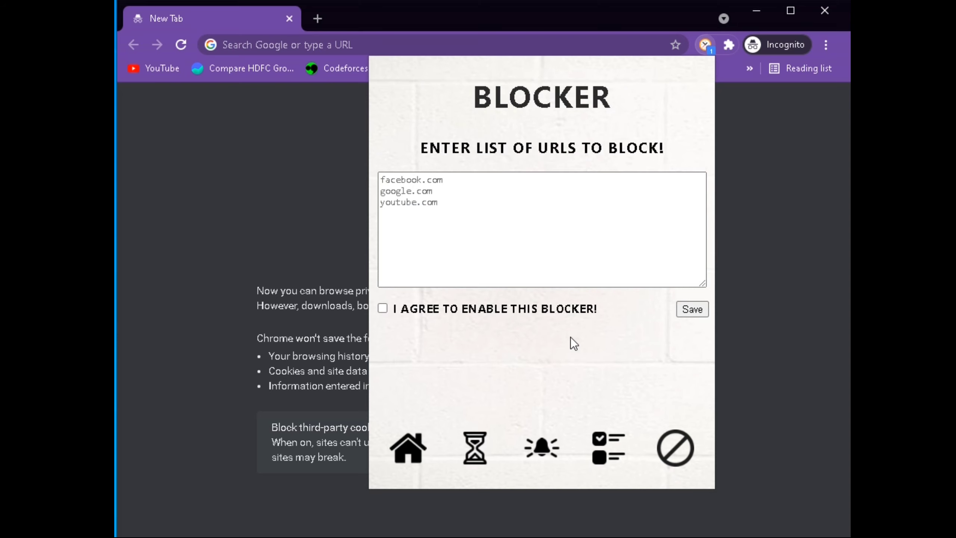
left_click(483, 255)
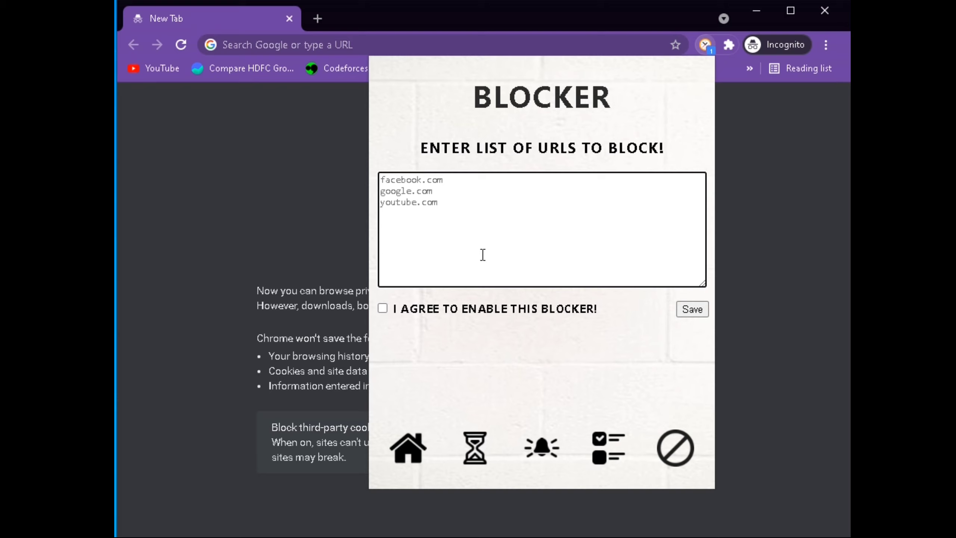
type("faceb")
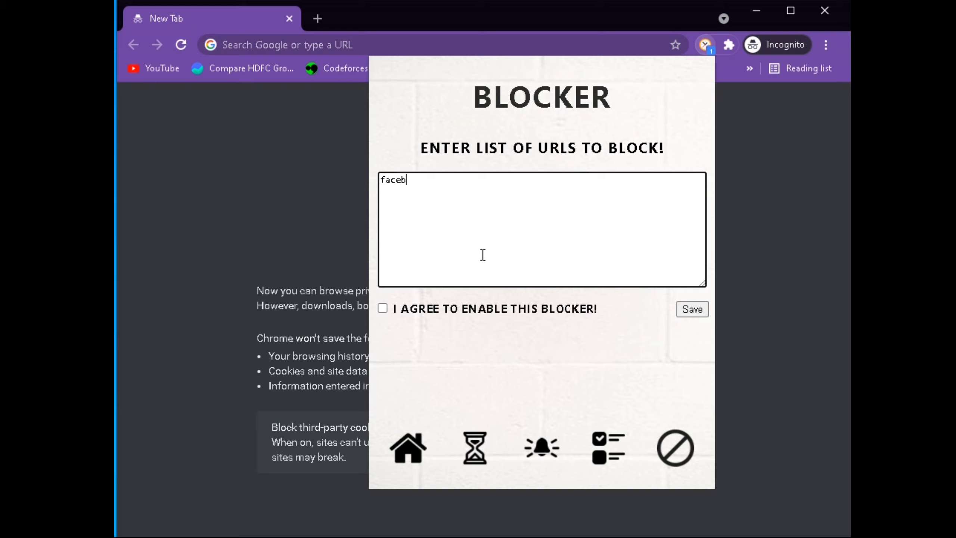
type("ook.com ")
type("inst")
type("agram")
type(".")
type("com")
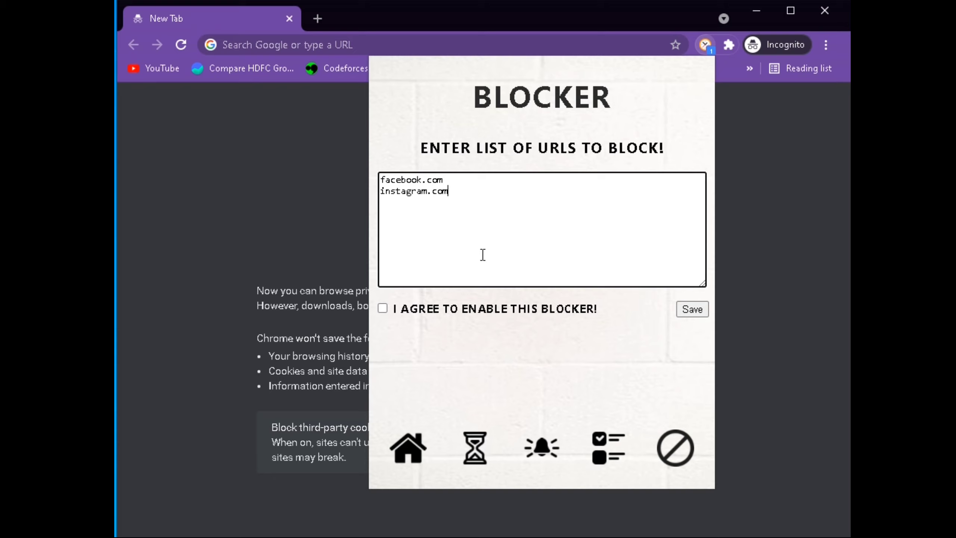
left_click(384, 310)
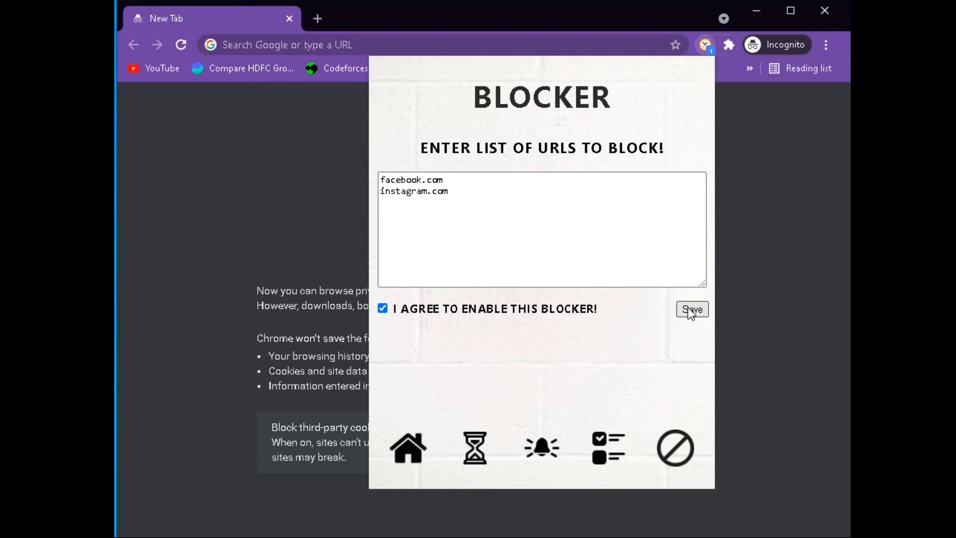
left_click(769, 280)
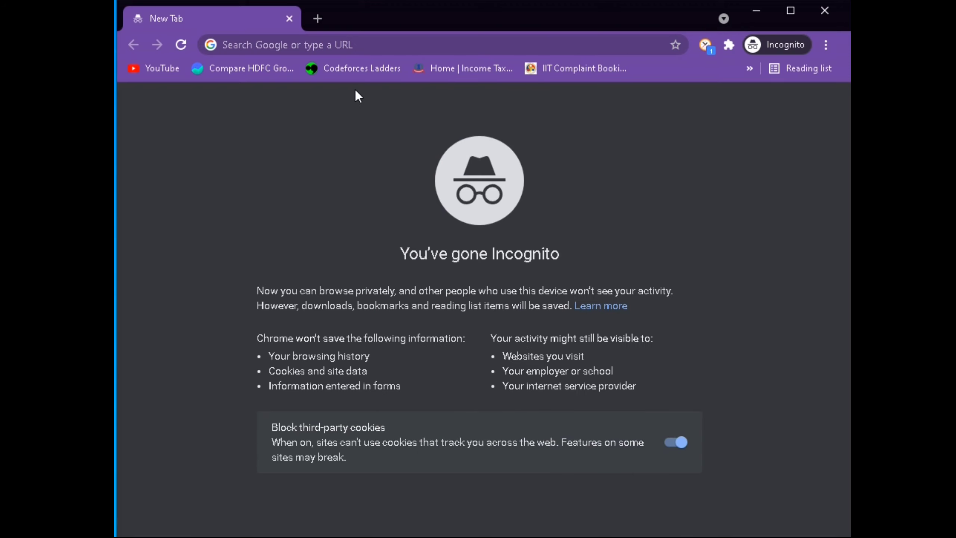
Step: Test the blocker by trying to open facebook.com in a new tab
left_click(318, 19)
type("fac")
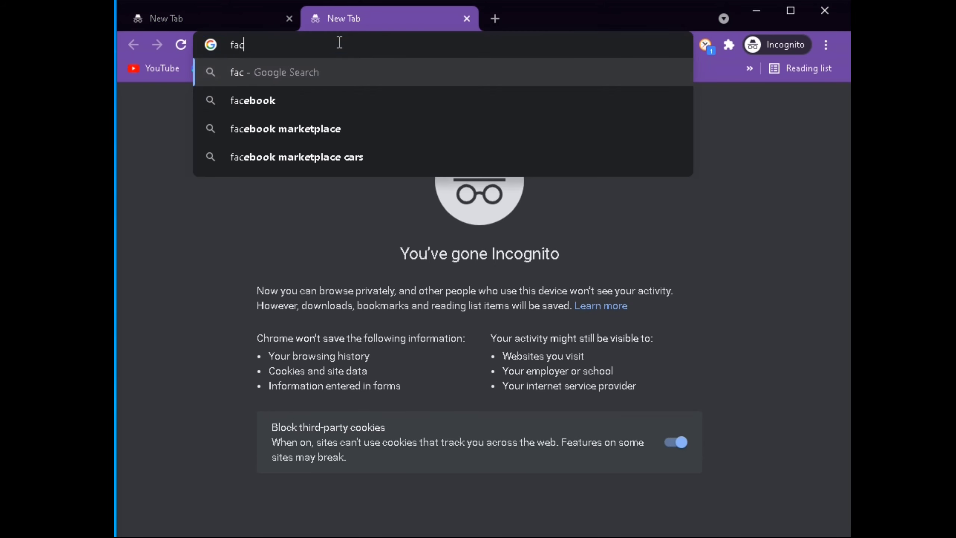
type("ebo")
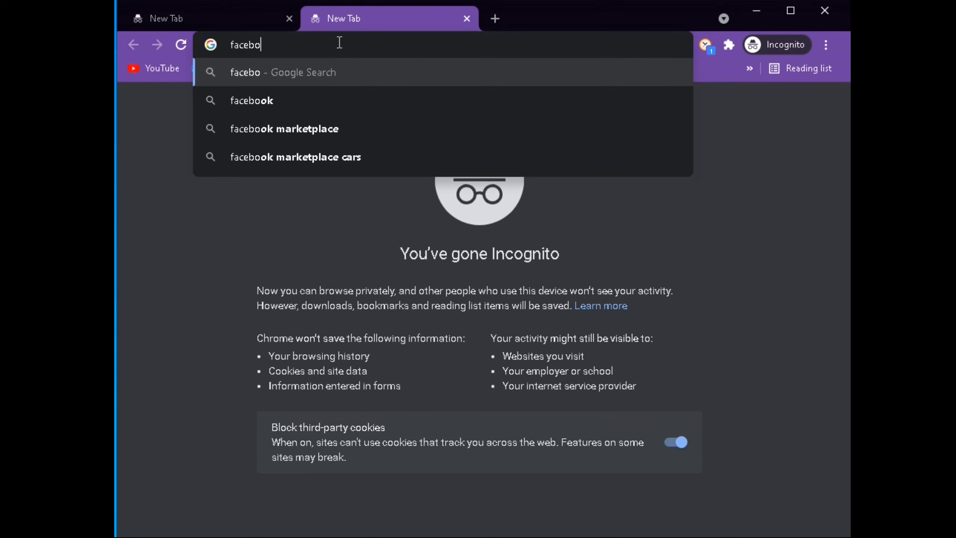
type("ok.c")
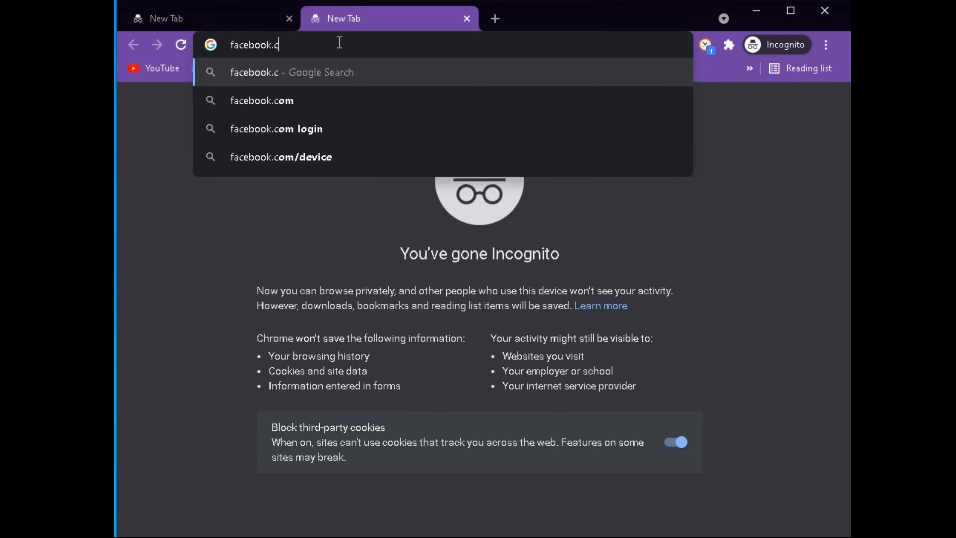
type("om")
key("Return")
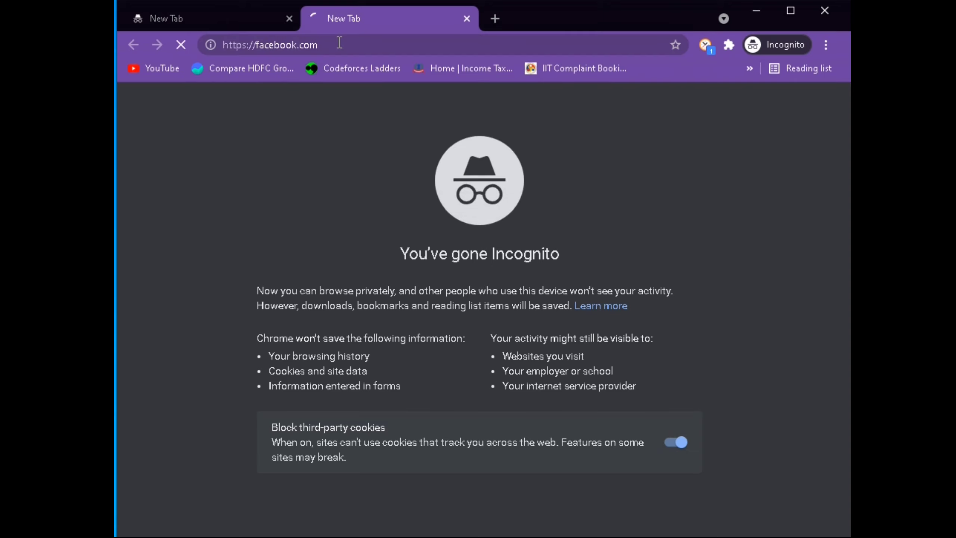
key("ctrl+w")
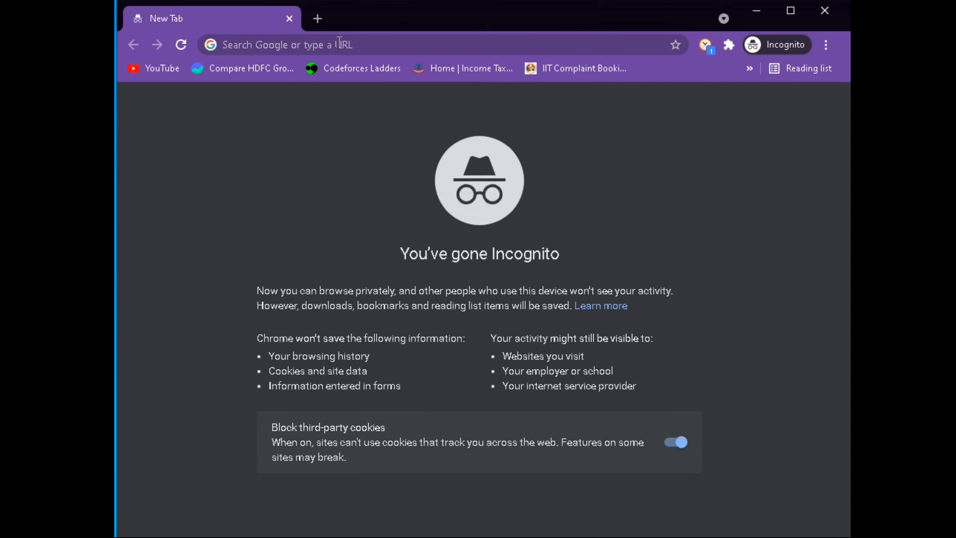
Step: Test the blocker by trying to open instagram.com in a new tab
left_click(312, 20)
type("inst")
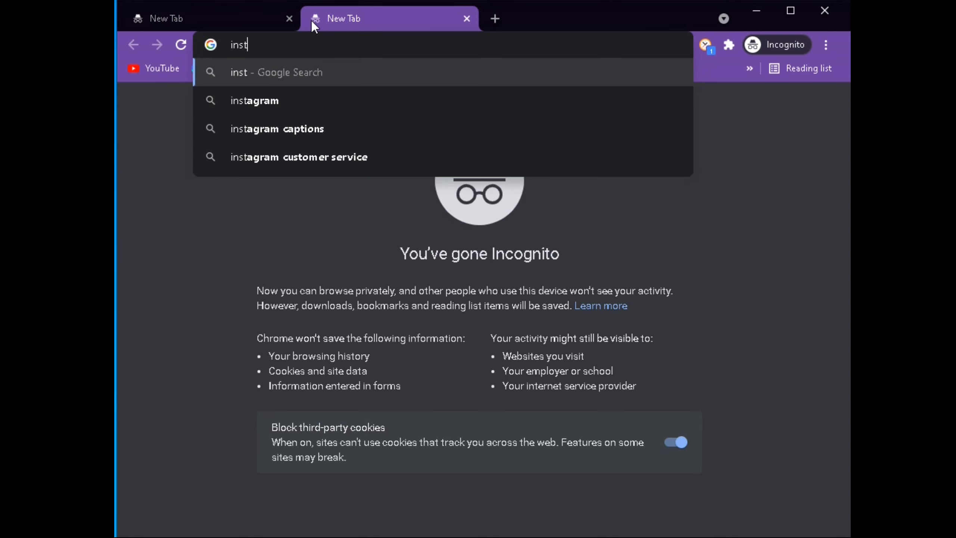
type("agram.com")
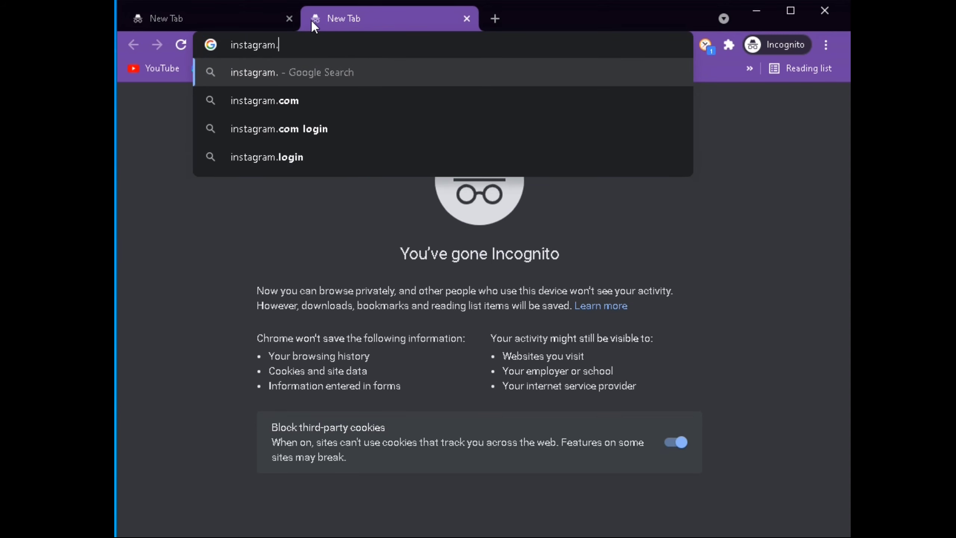
key("Return")
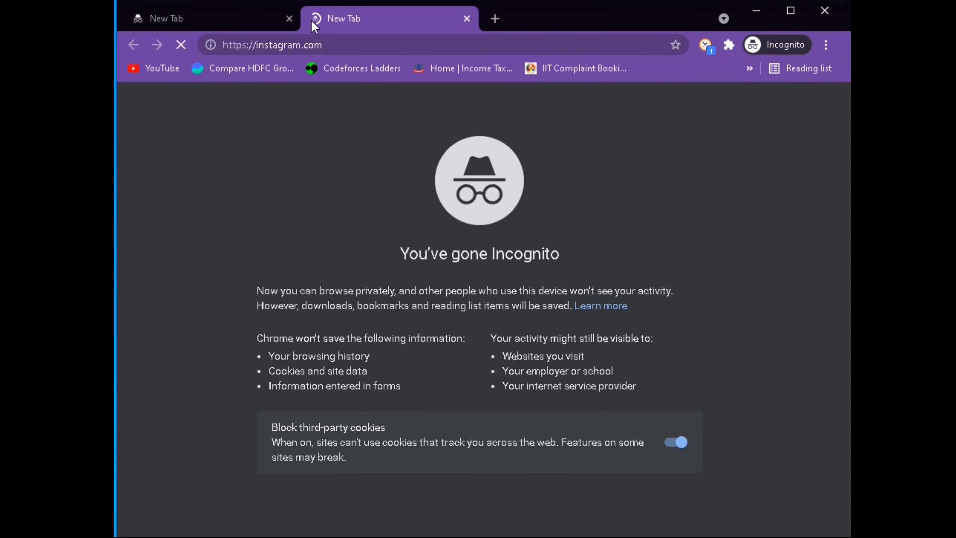
key("ctrl+w")
Step: Open the unlisted site google.com in a new tab to compare it with the blocked sites
left_click(317, 21)
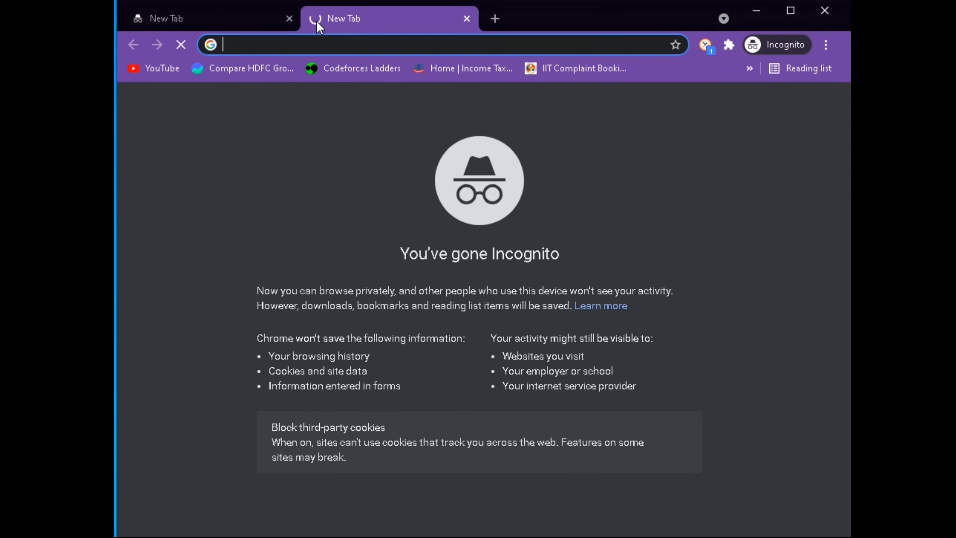
type("goo")
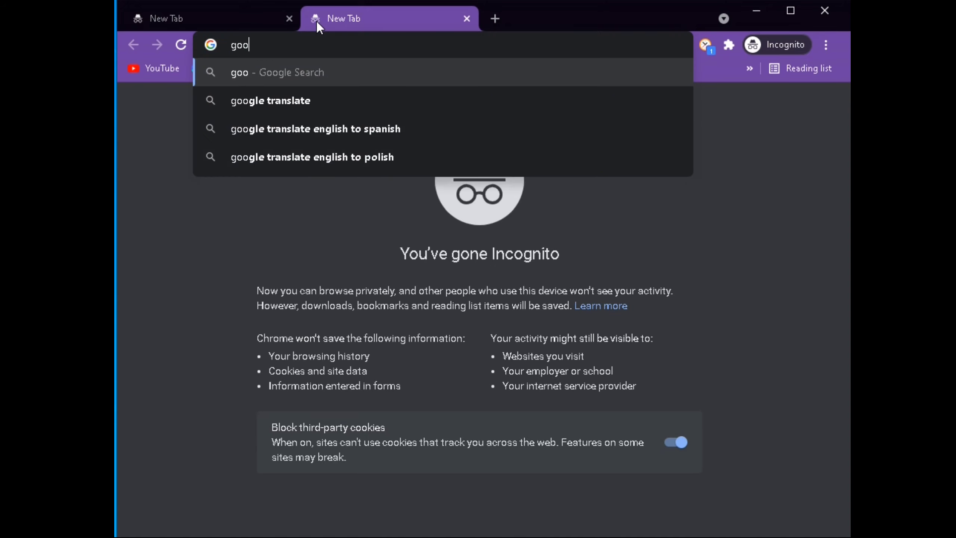
type("gle.com")
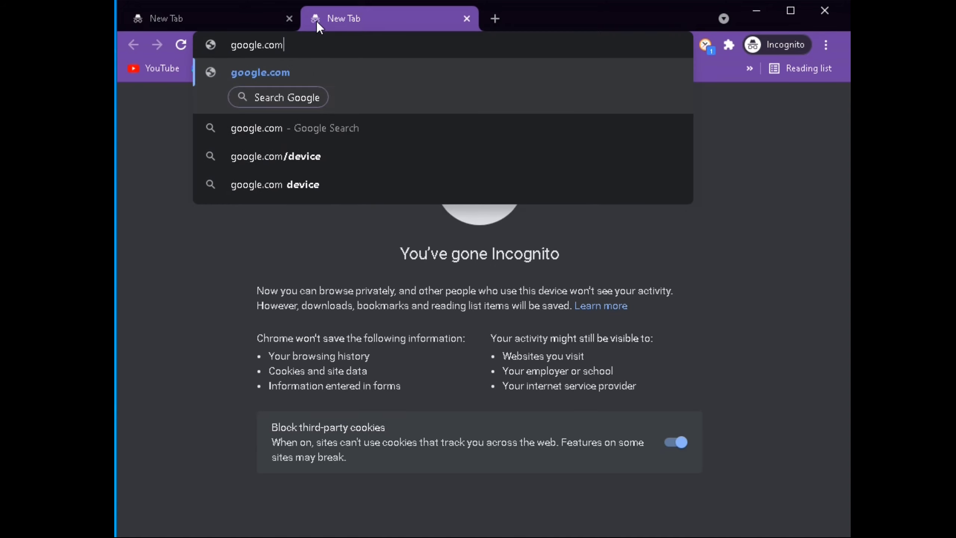
key("Return")
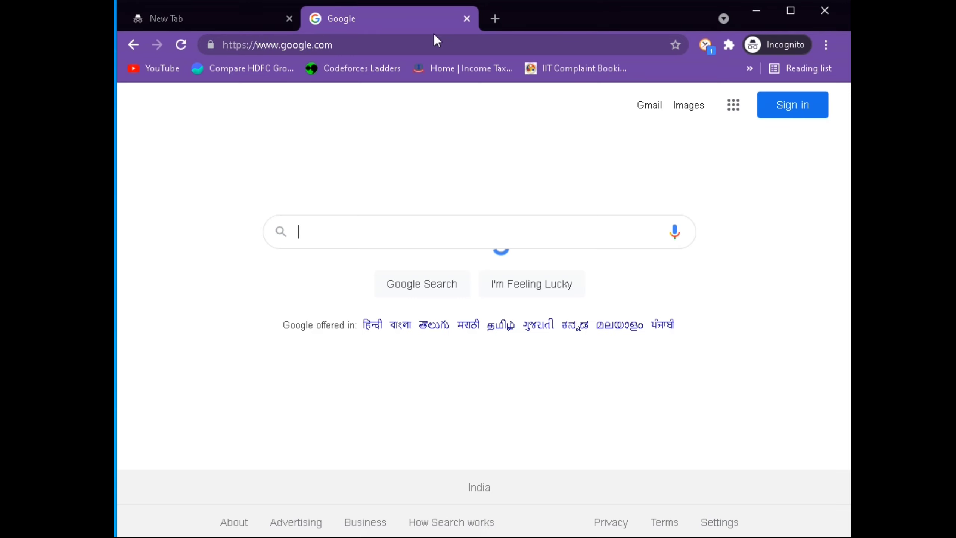
Step: Remove instagram.com from the website blocker's URL list and save the change
left_click(702, 43)
left_click(675, 448)
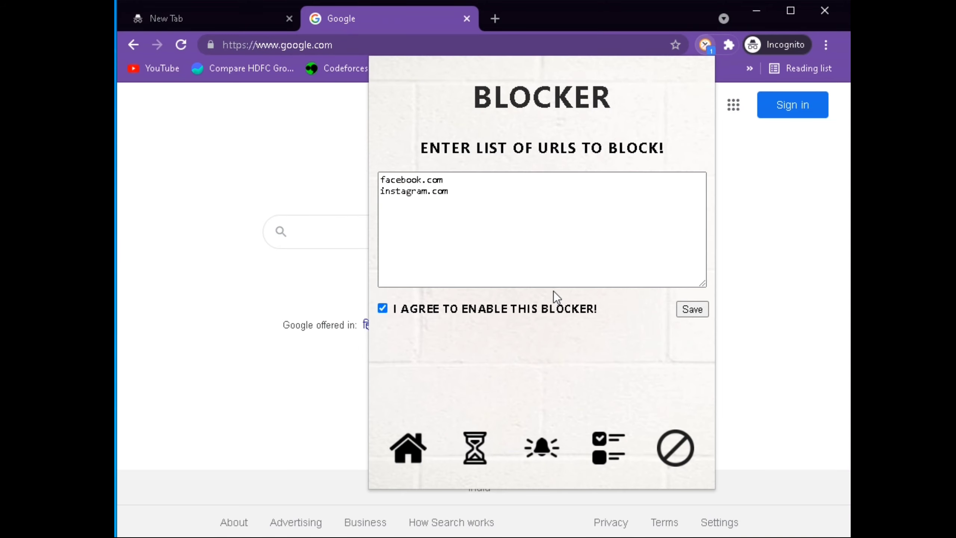
left_click(468, 196)
left_click_drag(468, 196, 375, 197)
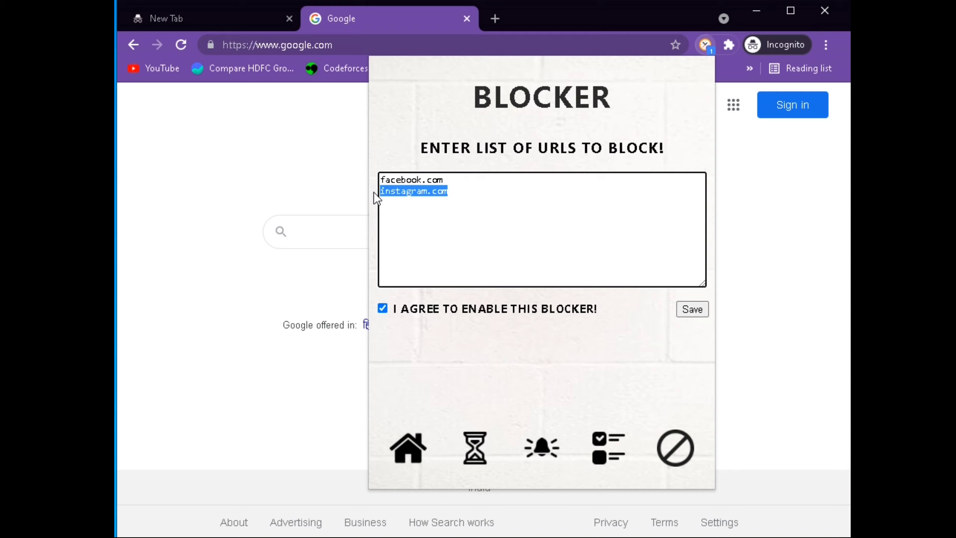
key("BackSpace")
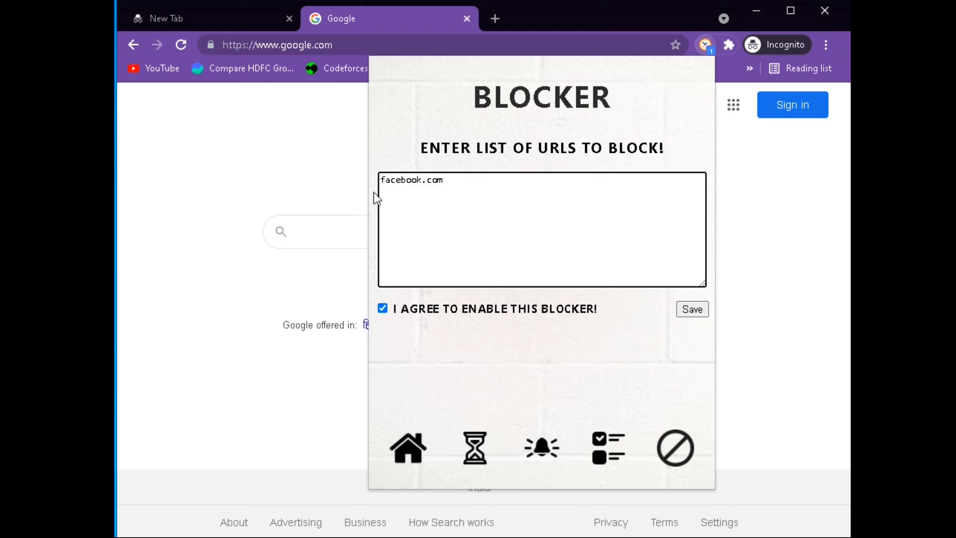
left_click(688, 308)
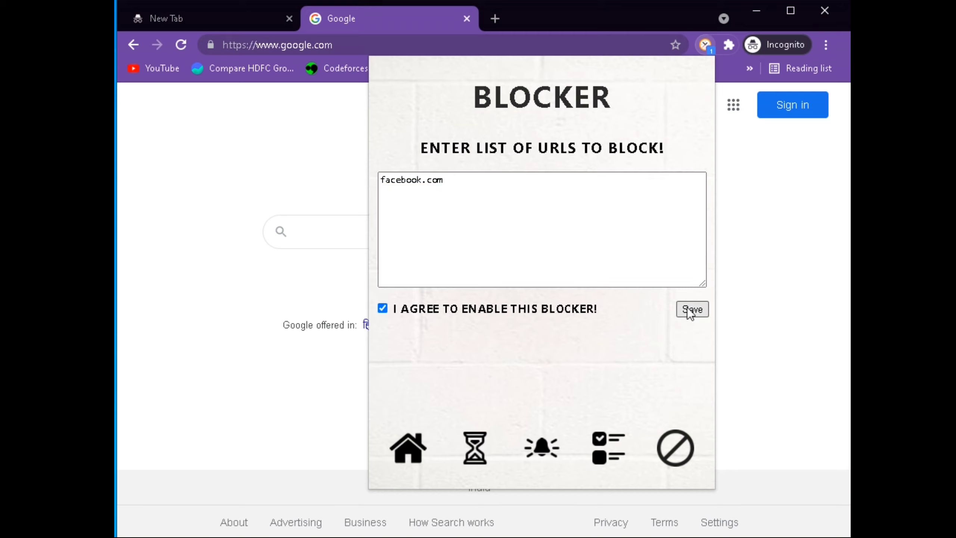
left_click(289, 193)
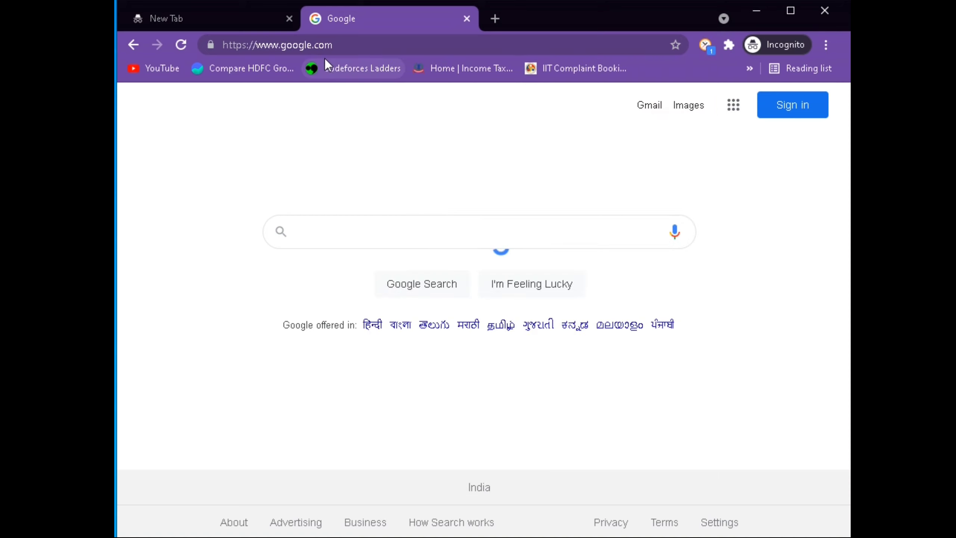
Step: Load instagram.com in the Google tab to check that it is unblocked, and close the tab
left_click(324, 53)
type("in")
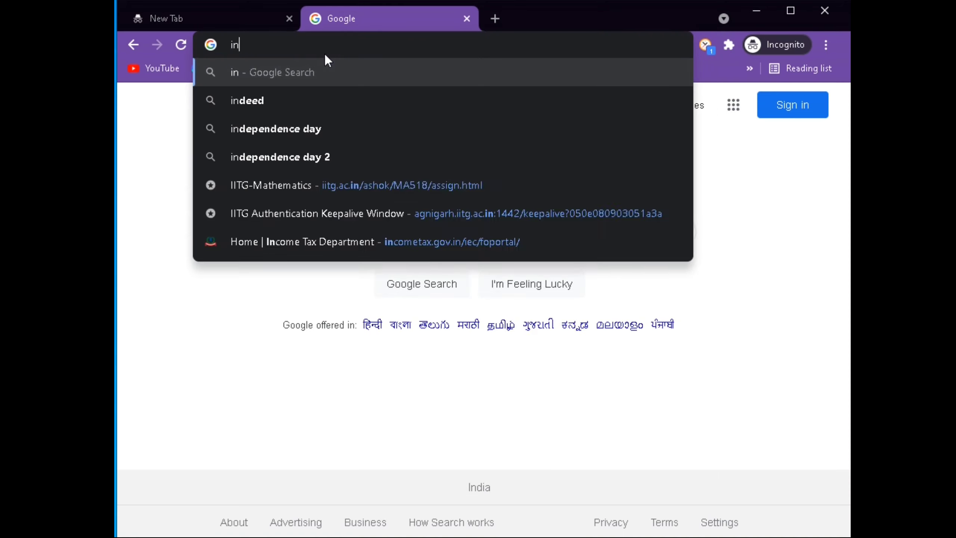
type("stagra")
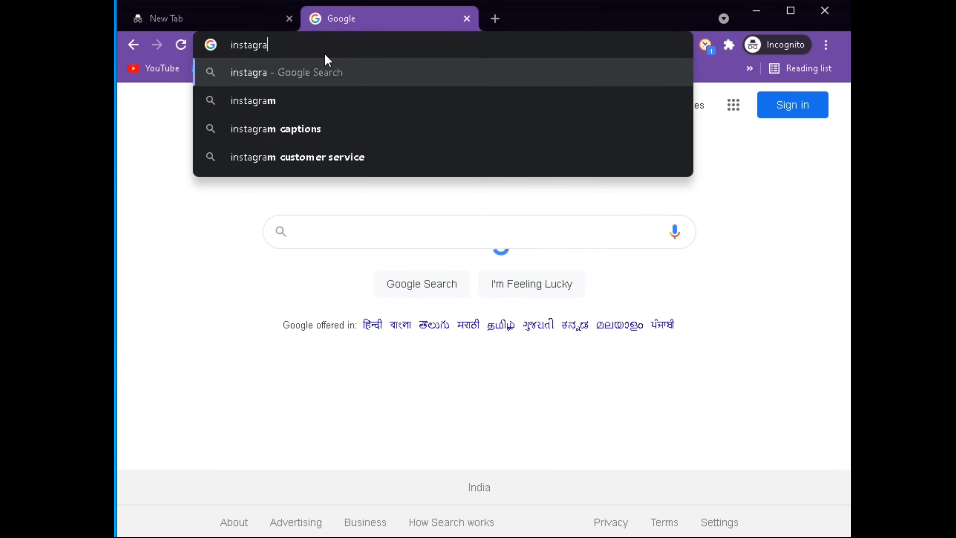
type("m.com")
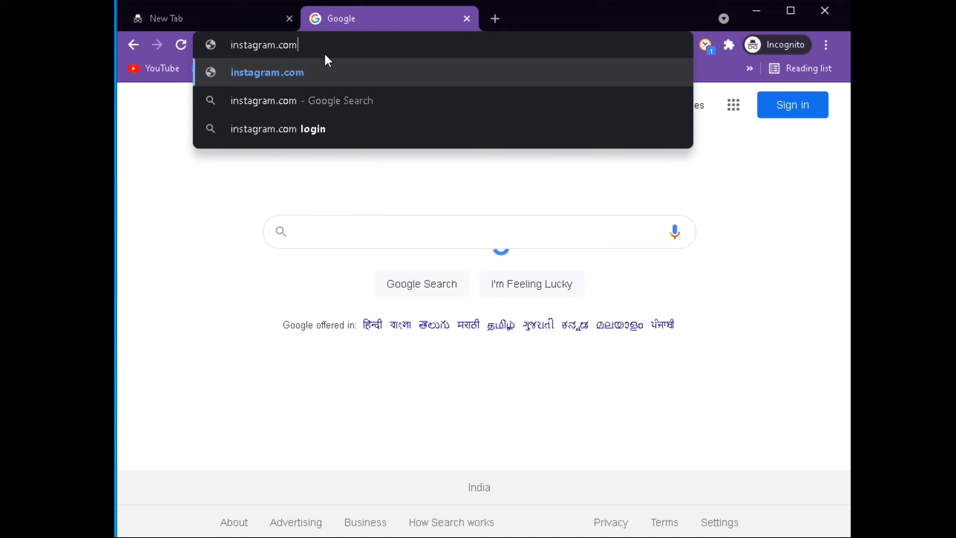
key("Return")
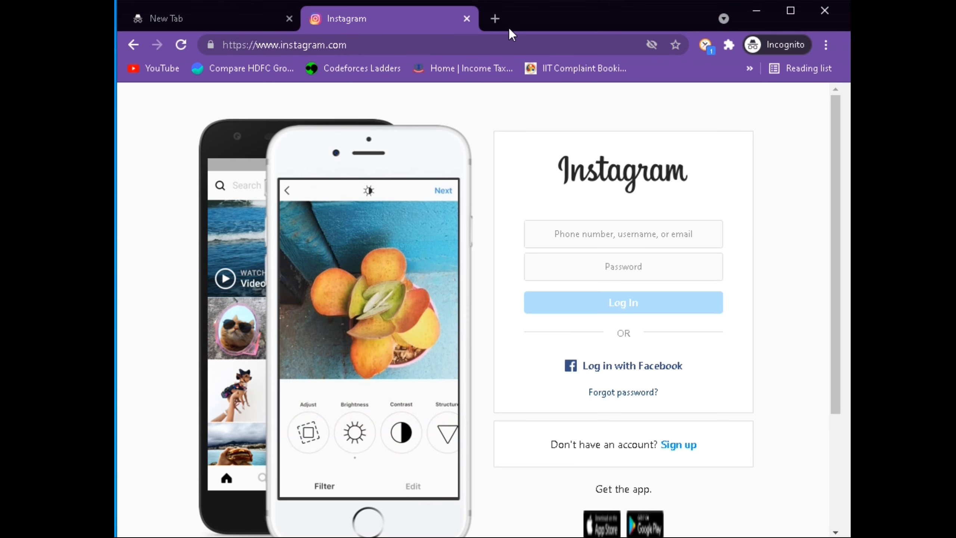
left_click(467, 18)
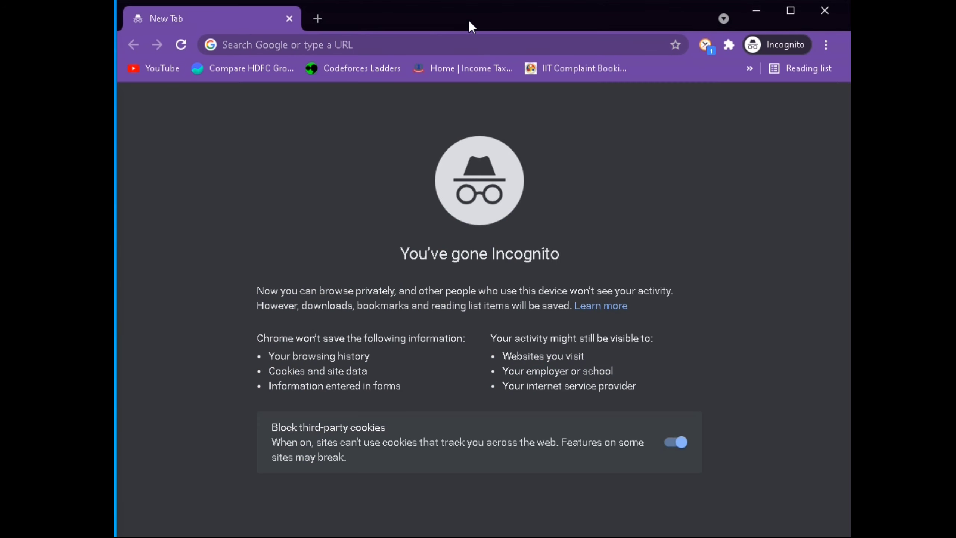
Step: Open the Prohancer extension's home view
left_click(710, 44)
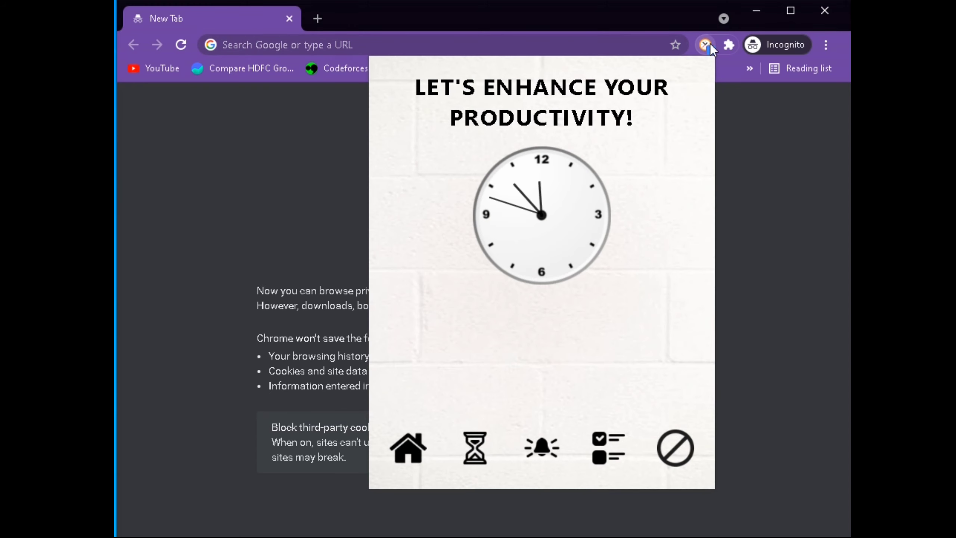